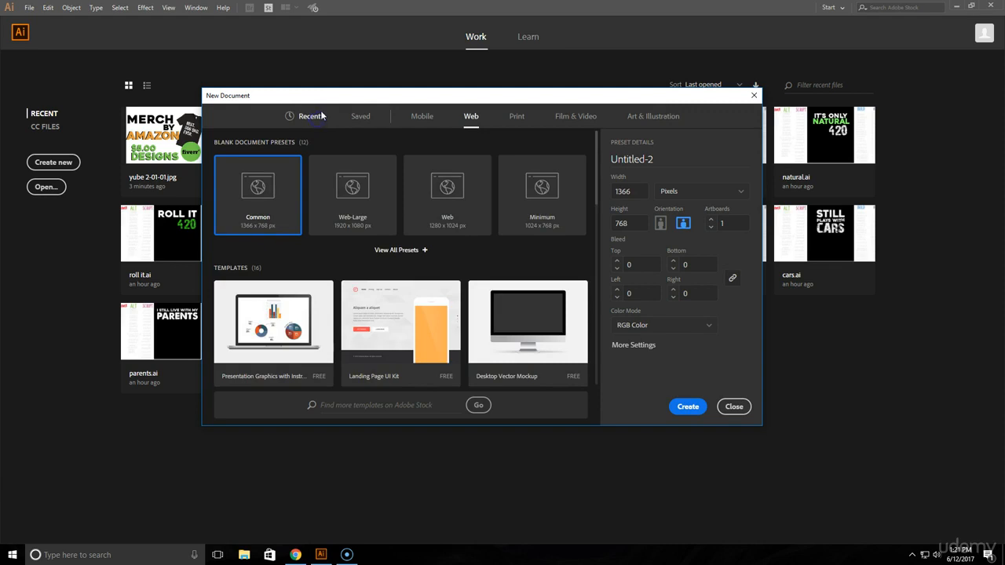
Use the Common web preset for the new document and name it Merch By Amazon
left_click(314, 116)
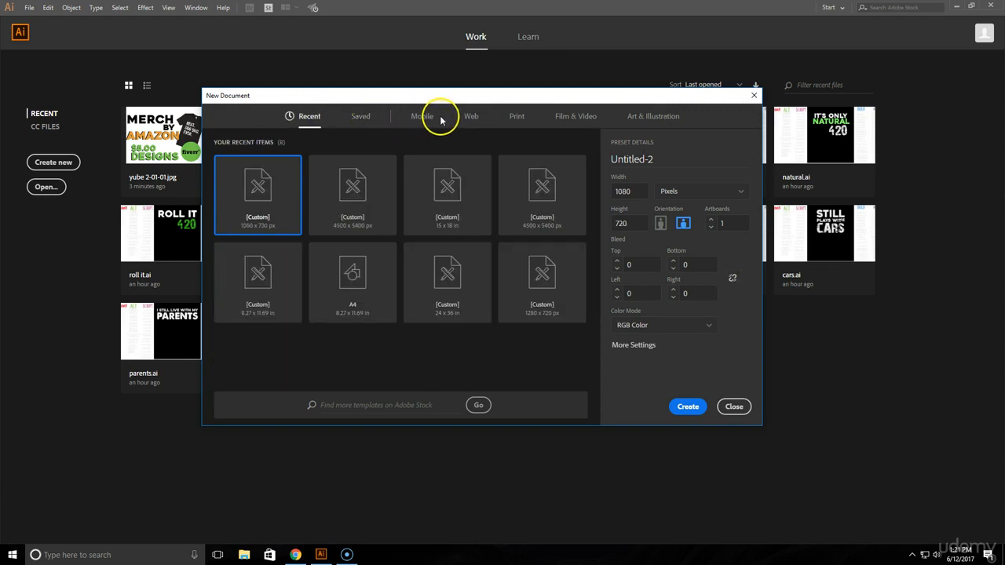
left_click(468, 118)
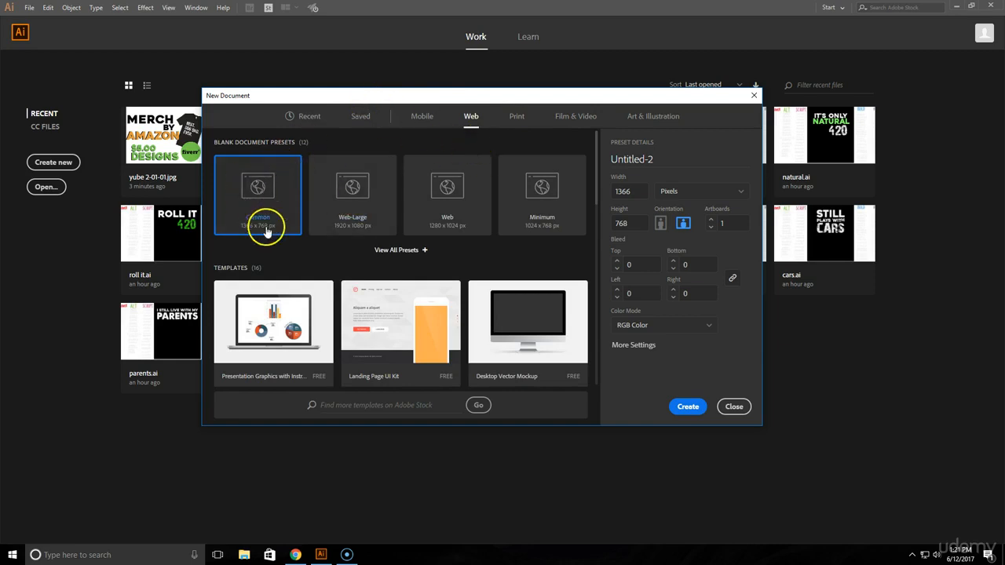
left_click(680, 158)
left_click(679, 159)
double_click(679, 160)
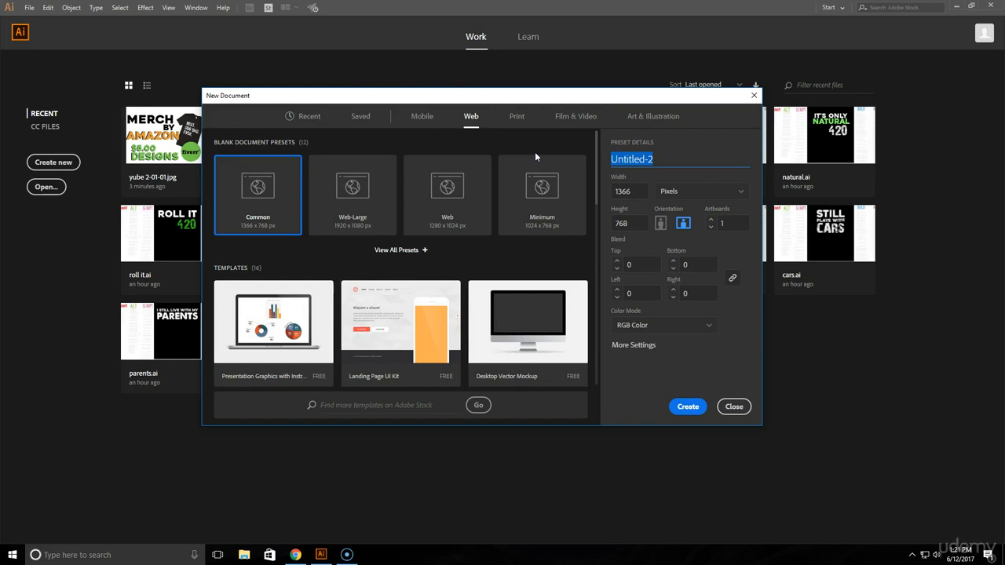
type("Merch By Amazon")
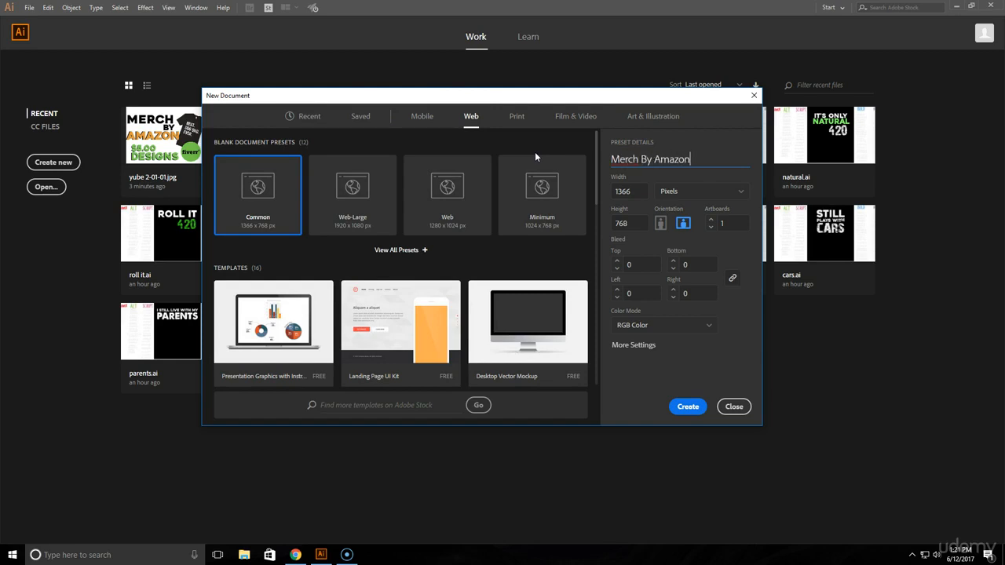
Set the new document's size to 4500 px wide by 5400 px high
left_click(628, 191)
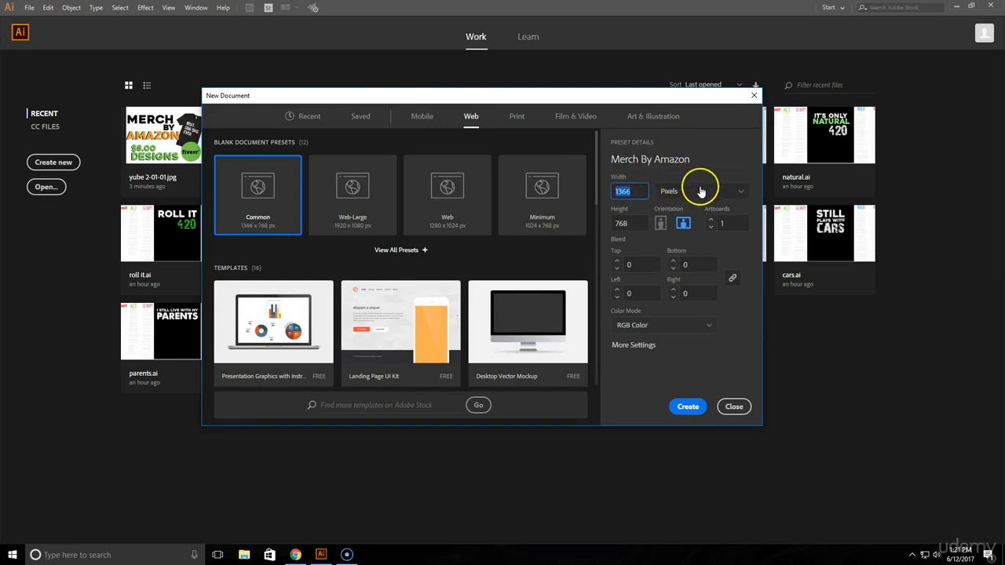
left_click(660, 223)
left_click(642, 191)
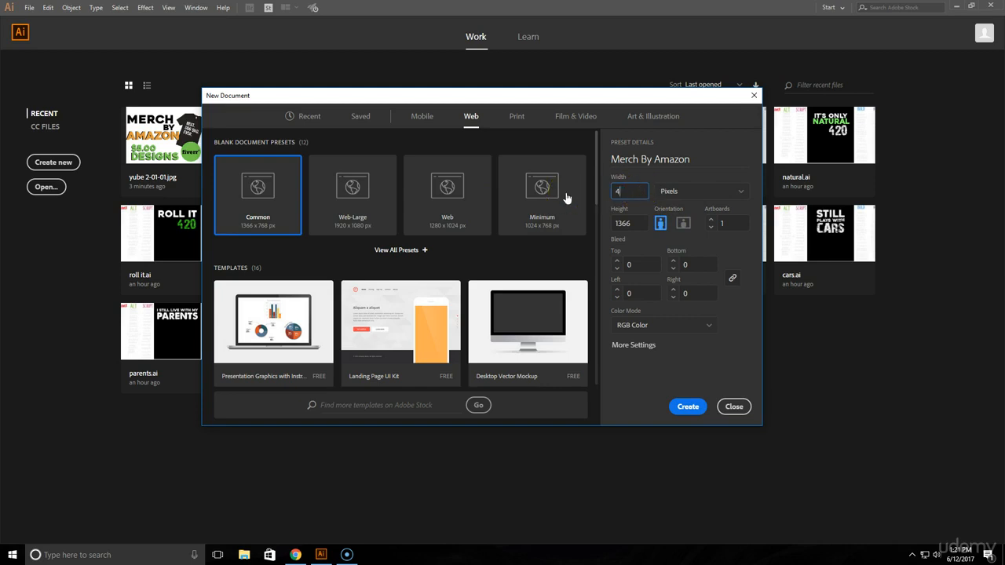
left_click(639, 223)
type("5400")
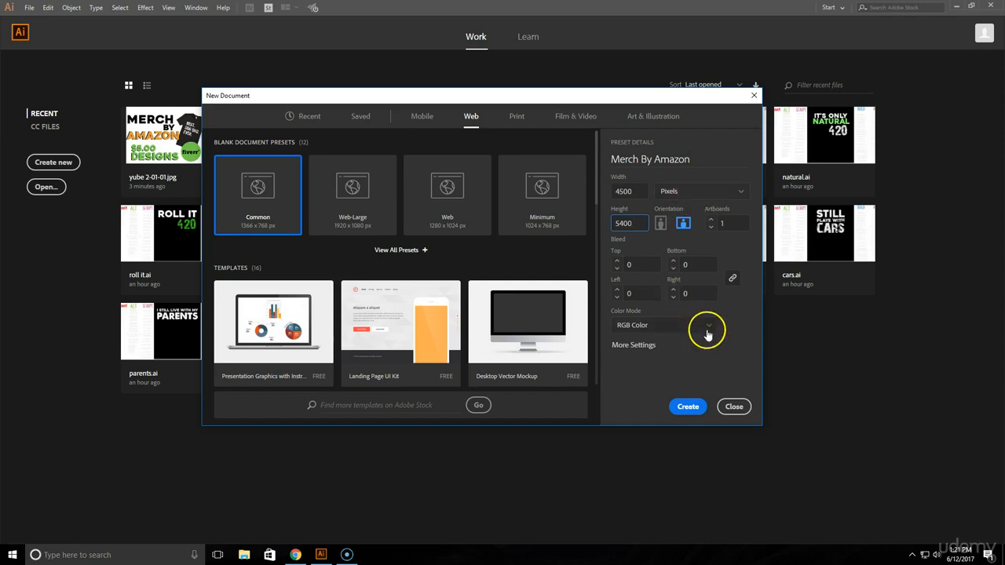
Set the raster effects resolution to High (300 ppi) in the advanced settings and create the document
left_click(632, 345)
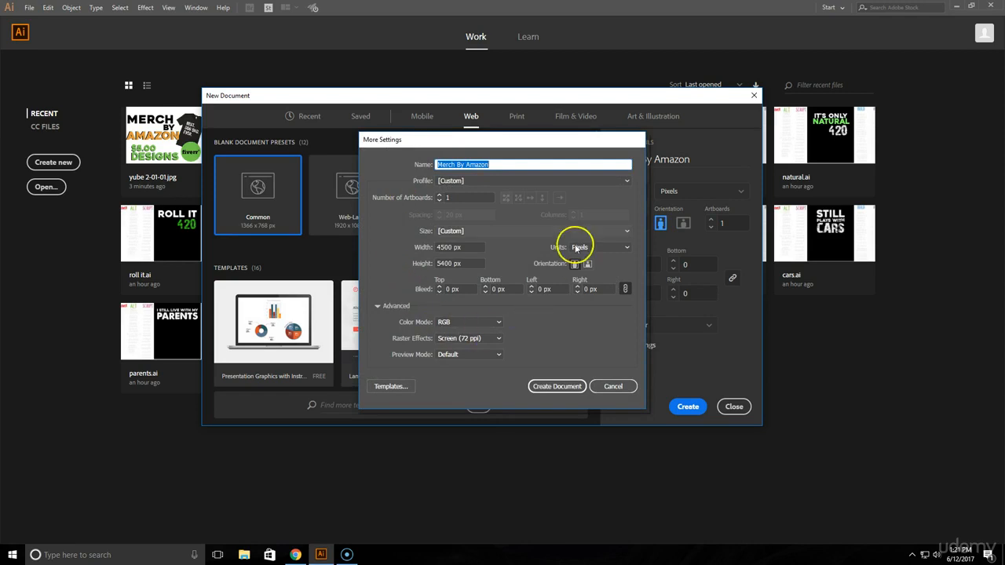
left_click(464, 338)
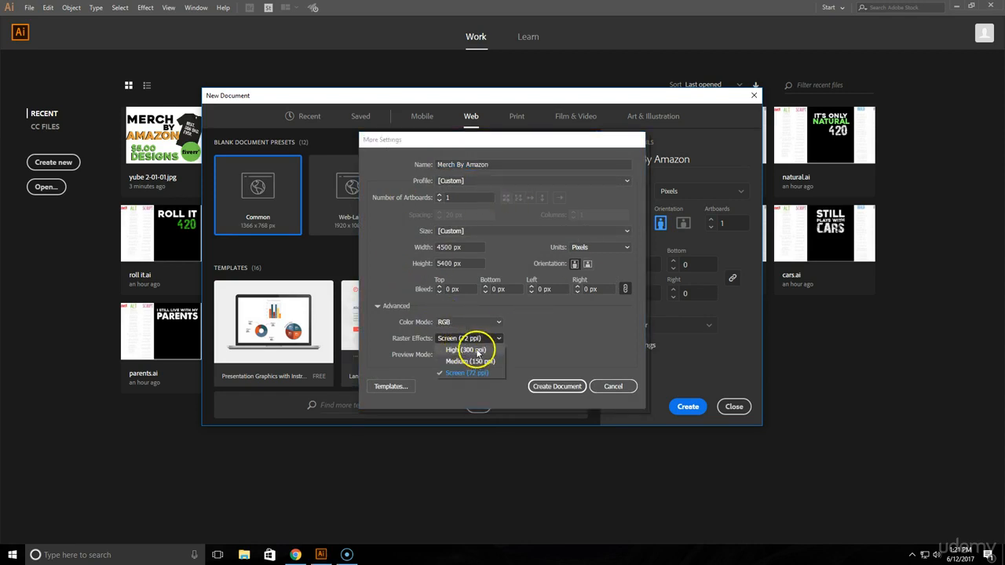
left_click(476, 351)
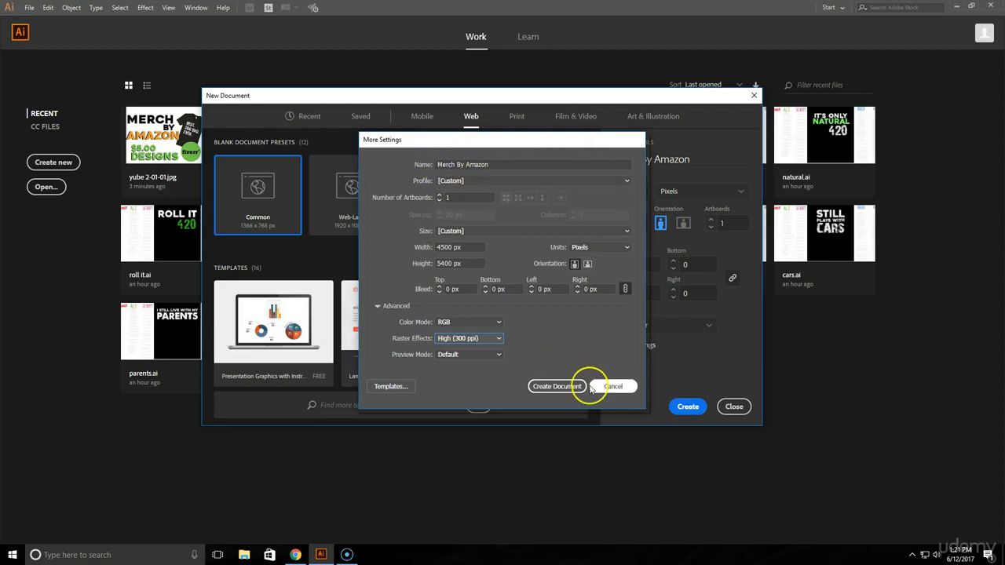
left_click(565, 386)
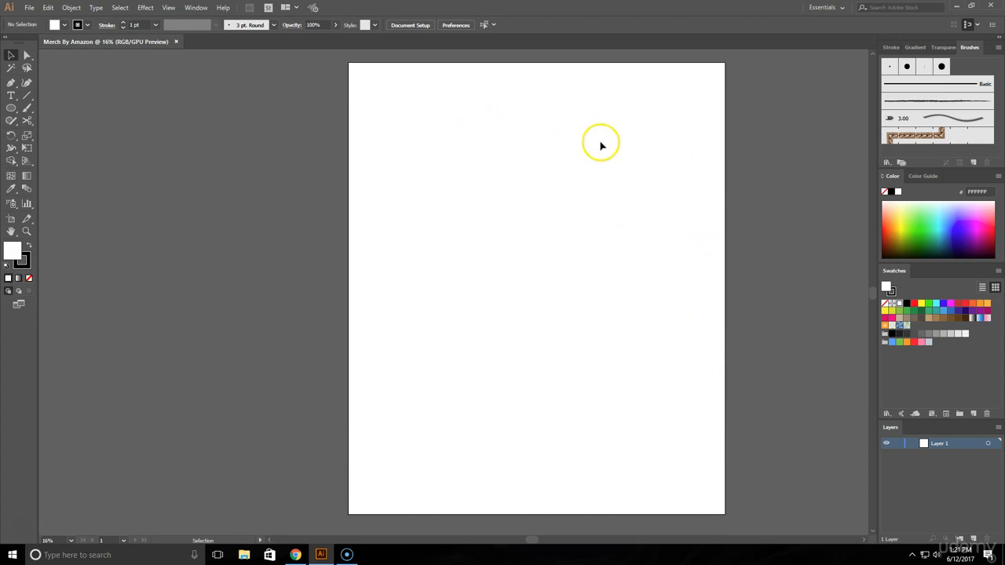
left_click_drag(531, 540, 557, 538)
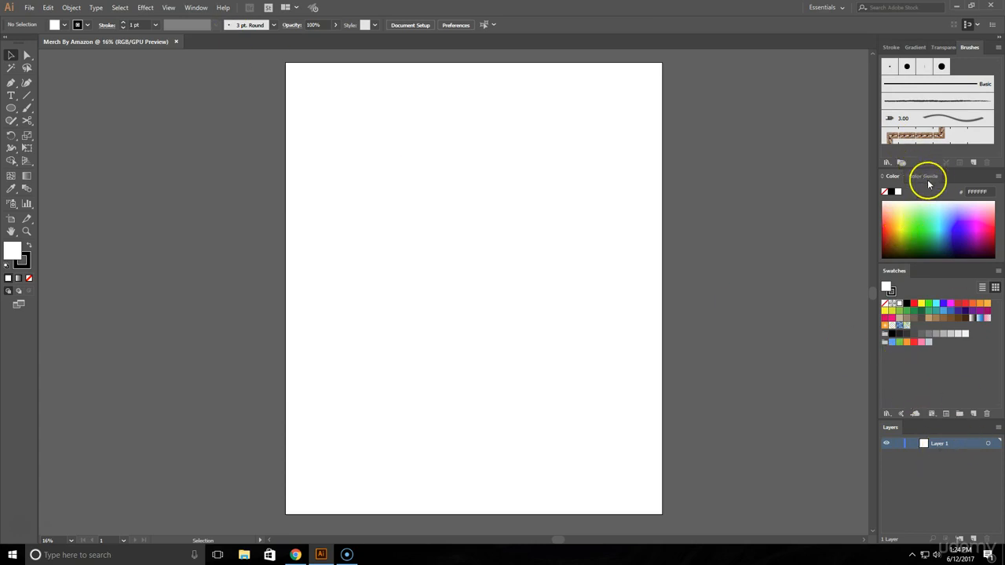
left_click(149, 9)
left_click(143, 8)
left_click(196, 7)
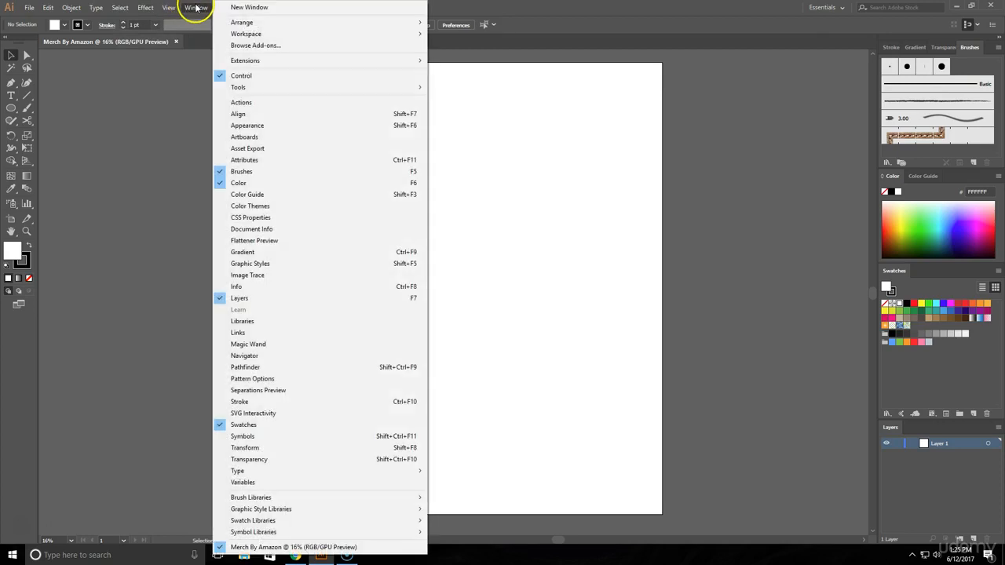
left_click(195, 8)
left_click(169, 8)
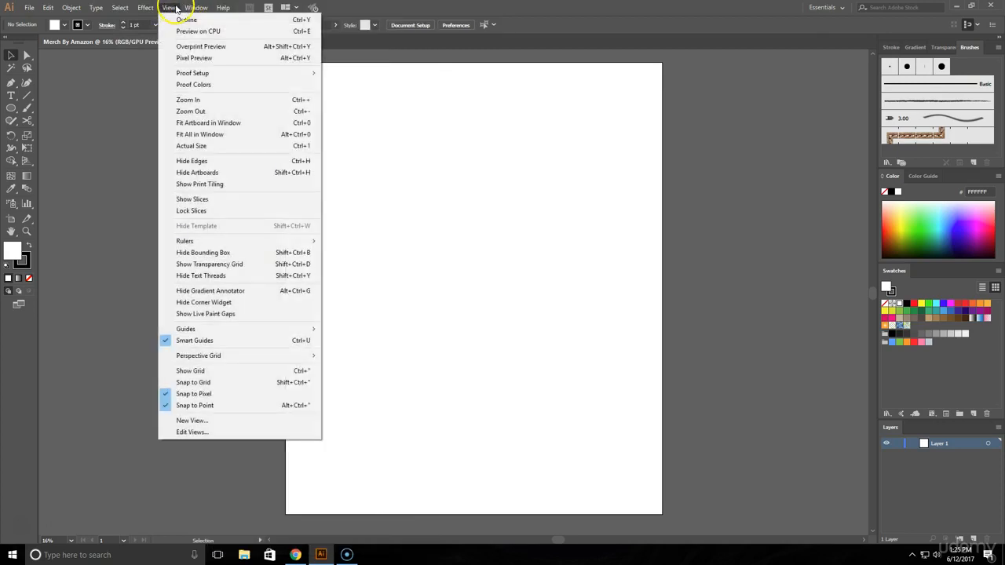
left_click(205, 7)
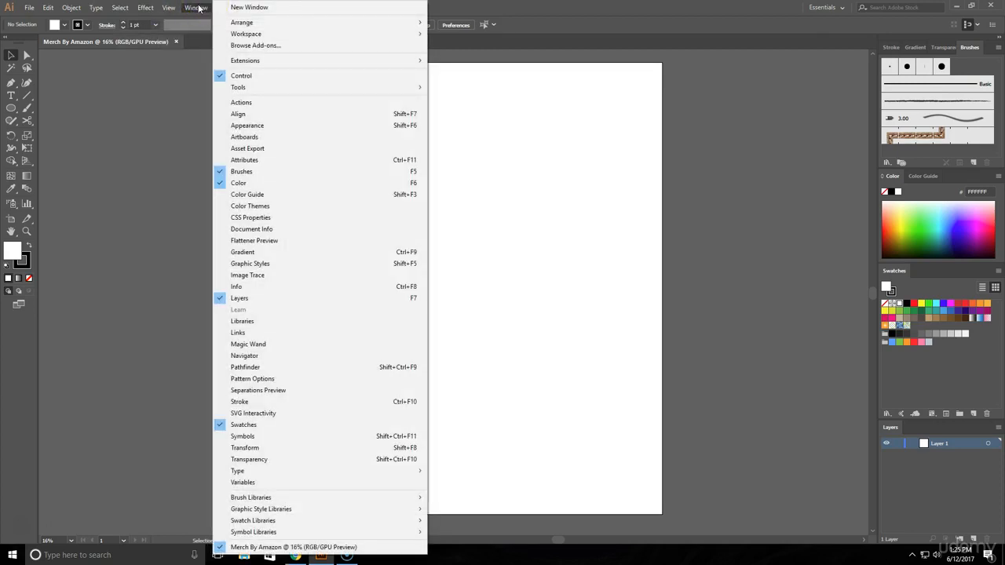
left_click(145, 145)
left_click(197, 8)
left_click(767, 369)
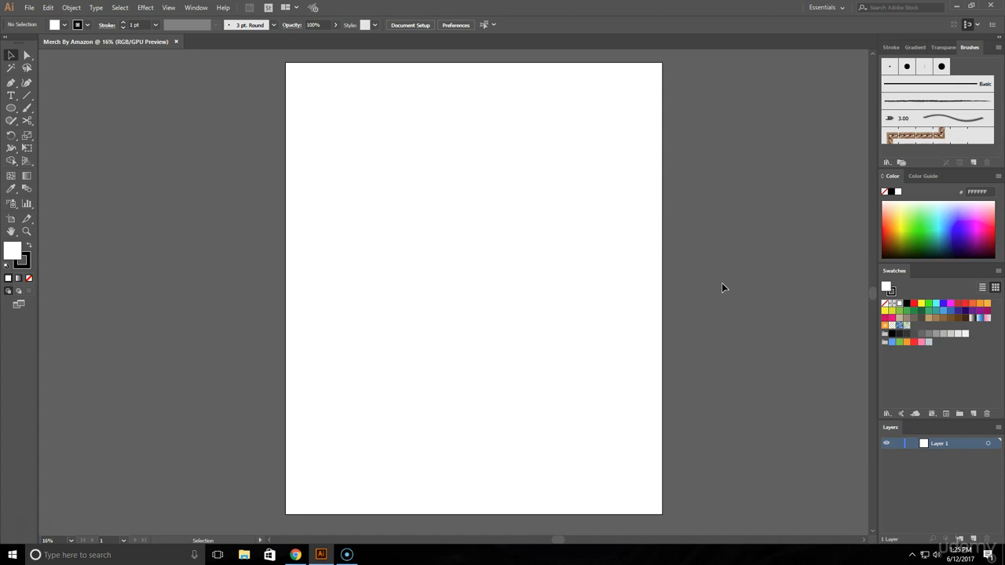
Add a second layer above Layer 1 and make Layer 1 the active layer
left_click(973, 540)
left_click(972, 540)
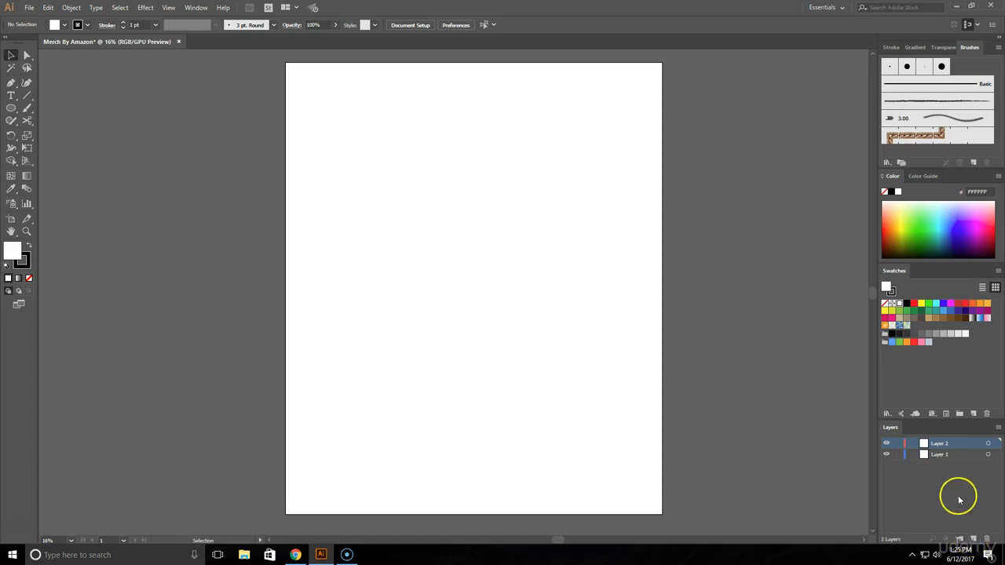
left_click(941, 456)
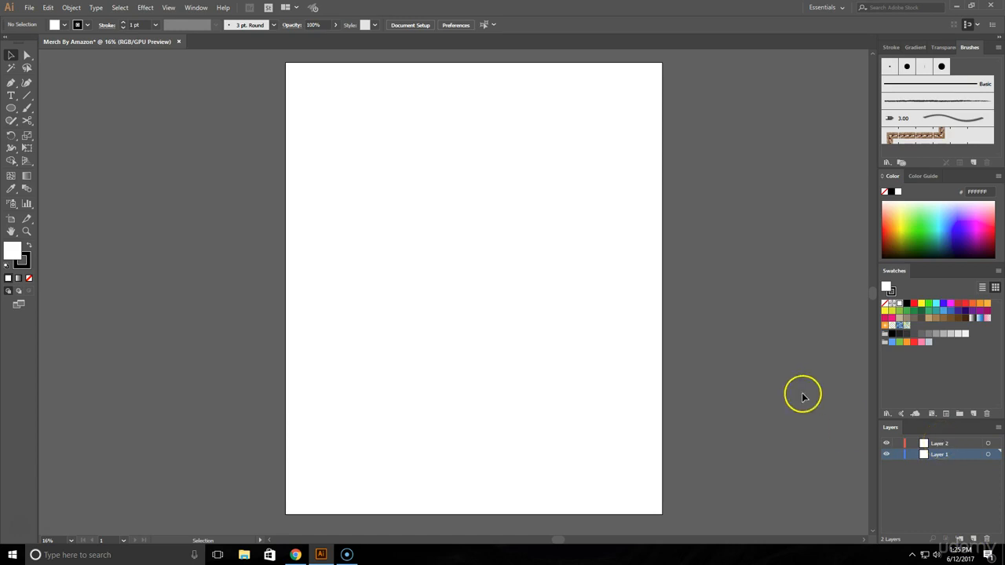
Hide Layer 2 and dismiss the sales notification covering the layer list
left_click(889, 447)
left_click(992, 488)
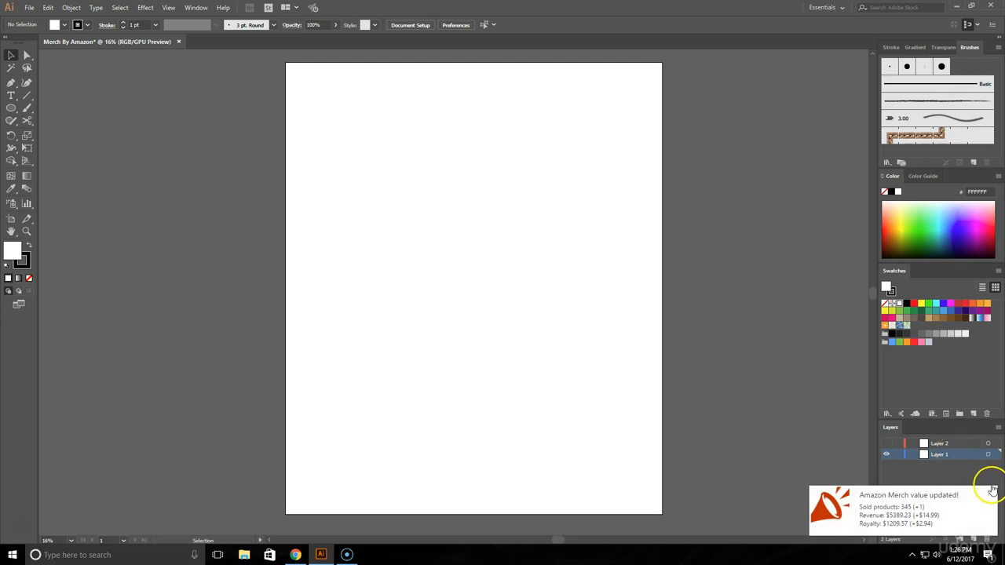
left_click(991, 494)
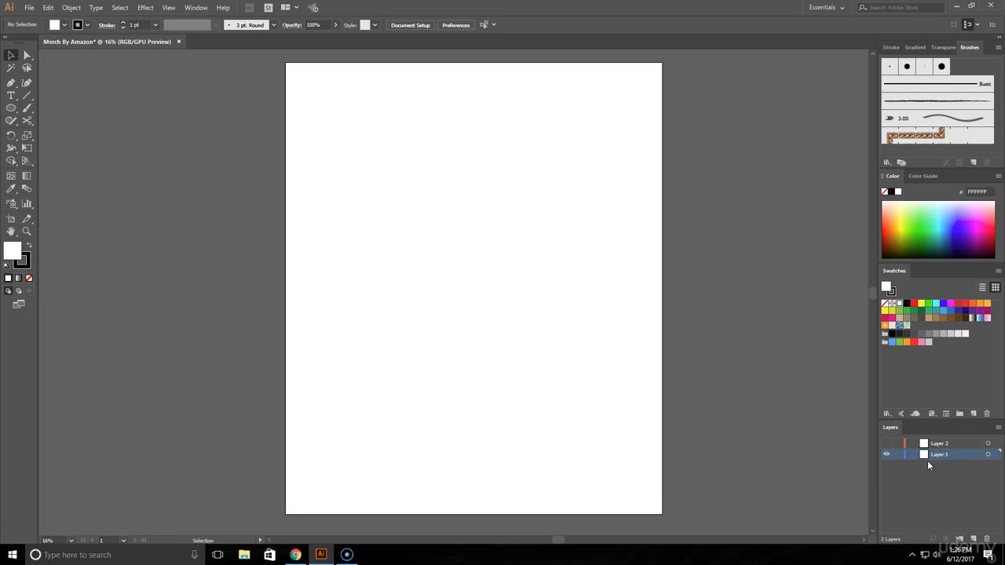
left_click(887, 444)
left_click(886, 443)
Draw a 4500 × 5400 px rectangle on Layer 1 with the Rectangle tool, covering the whole artboard from corner to corner
left_click(13, 110)
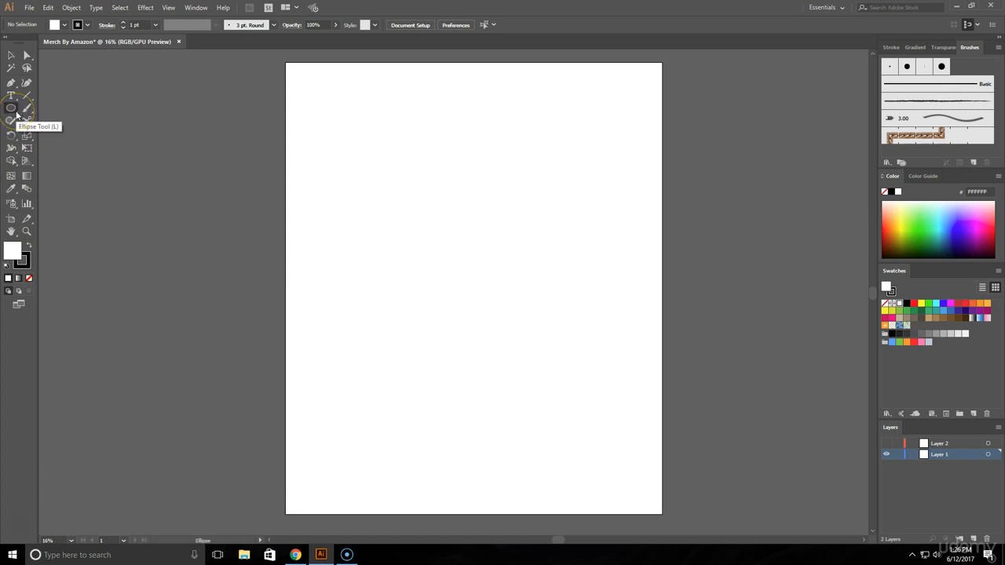
left_click_drag(16, 115, 40, 107)
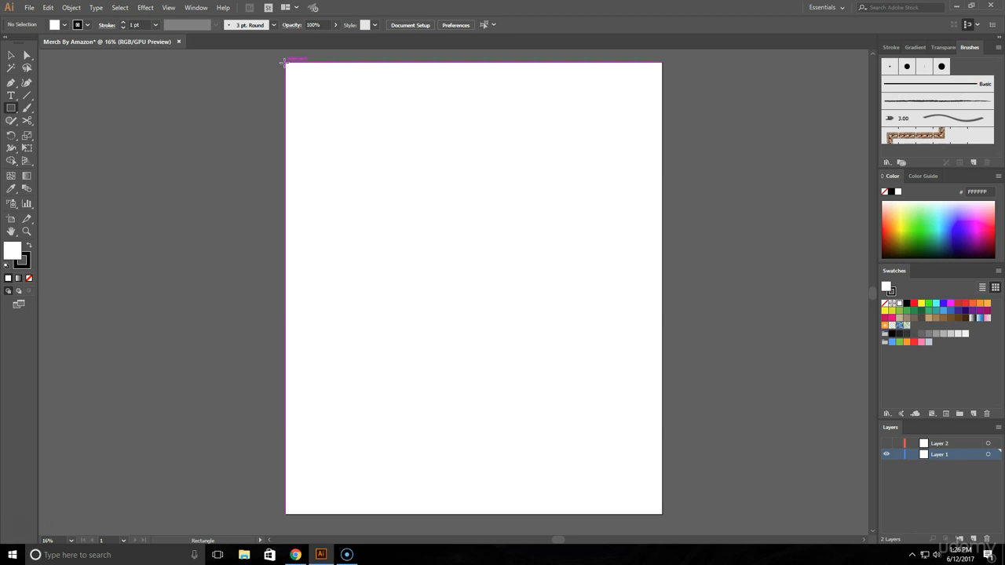
left_click_drag(285, 63, 661, 514)
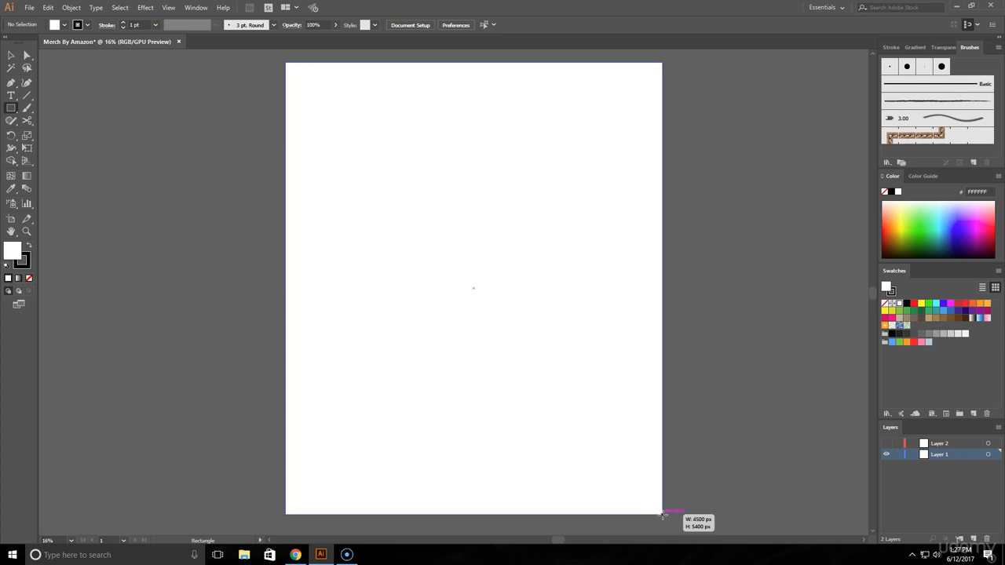
left_click_drag(661, 515, 663, 516)
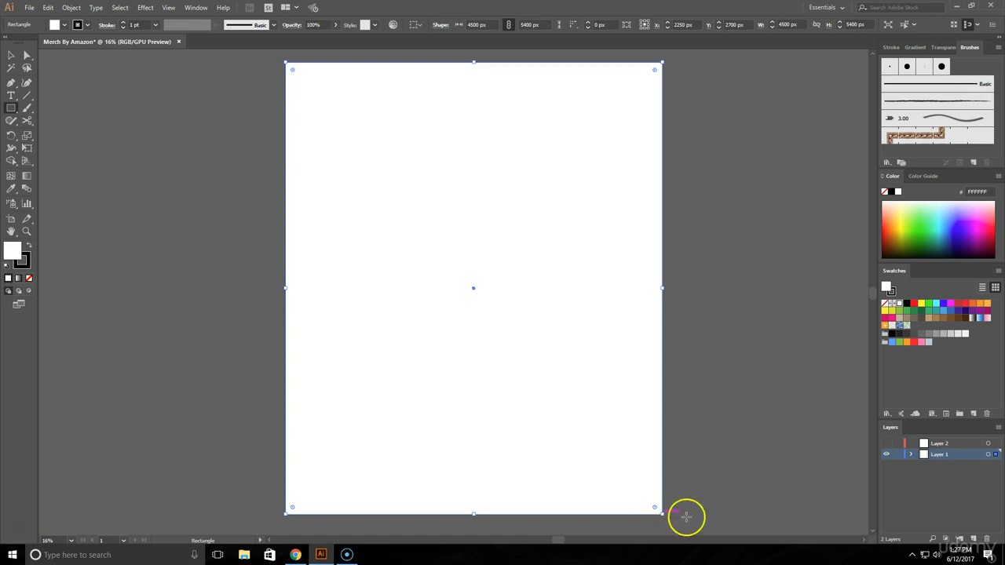
key("v")
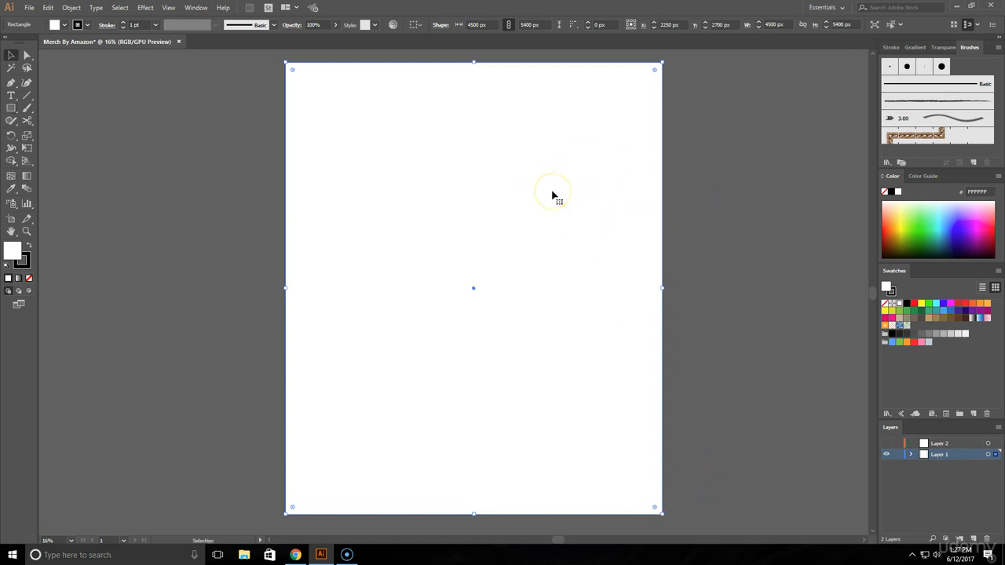
Try red, cyan, blue, dark grey, white, pink and black swatches as the background rectangle's fill
left_click(907, 304)
left_click(915, 304)
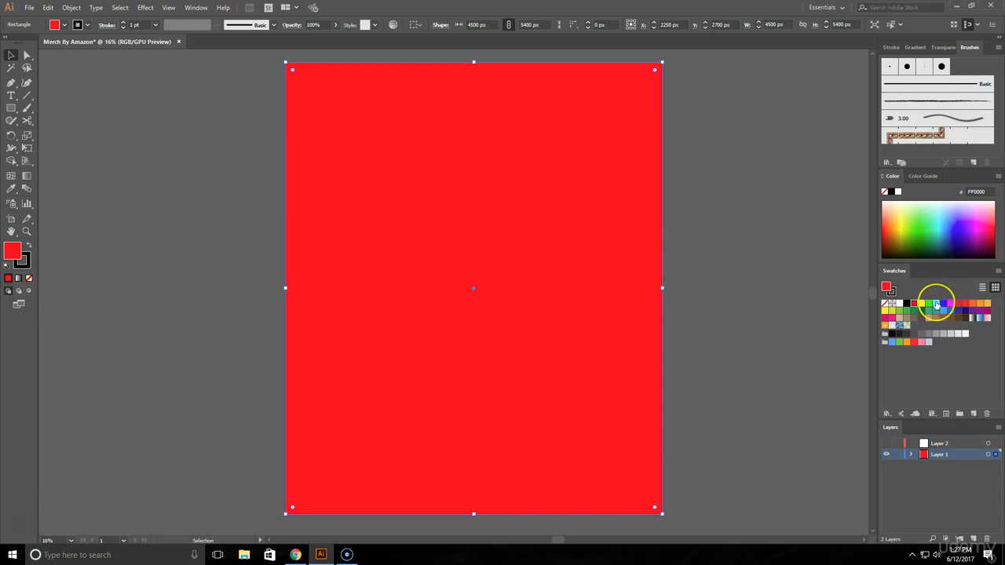
left_click(937, 304)
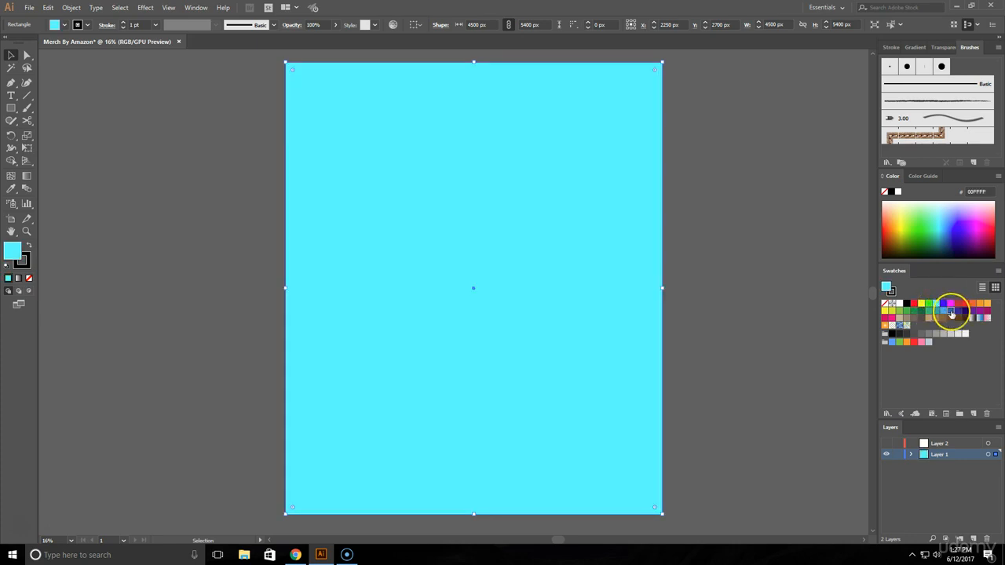
left_click(951, 312)
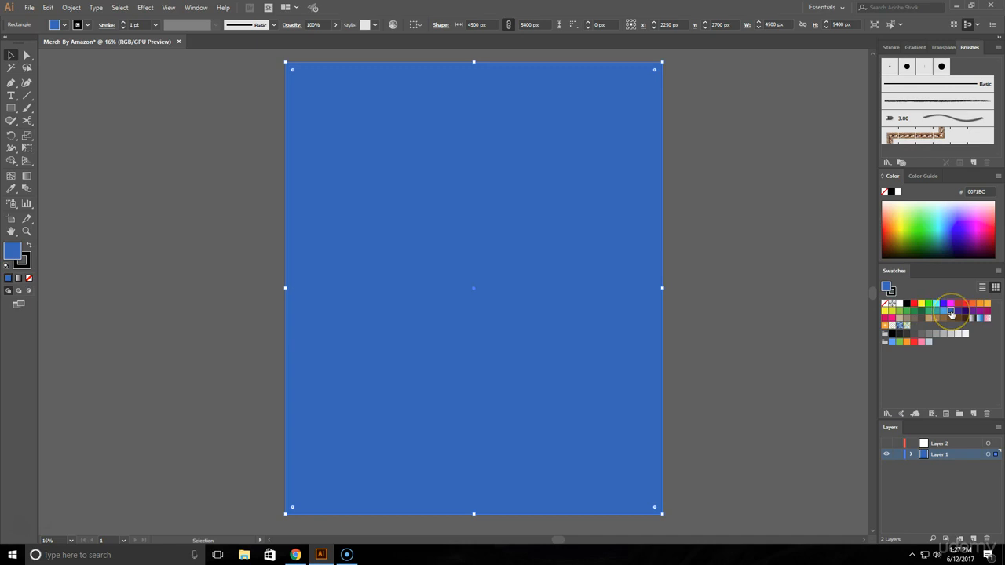
left_click(914, 332)
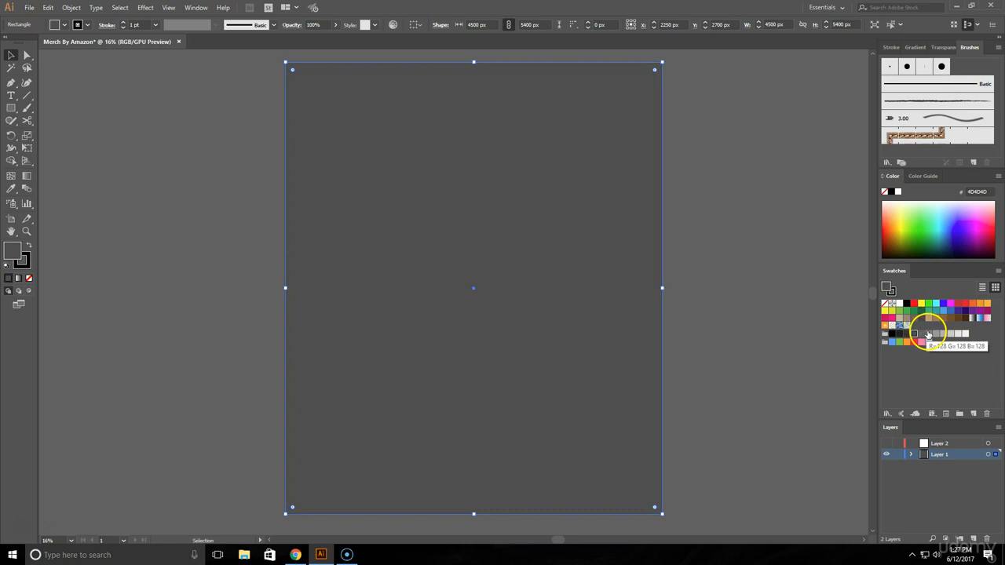
left_click(898, 303)
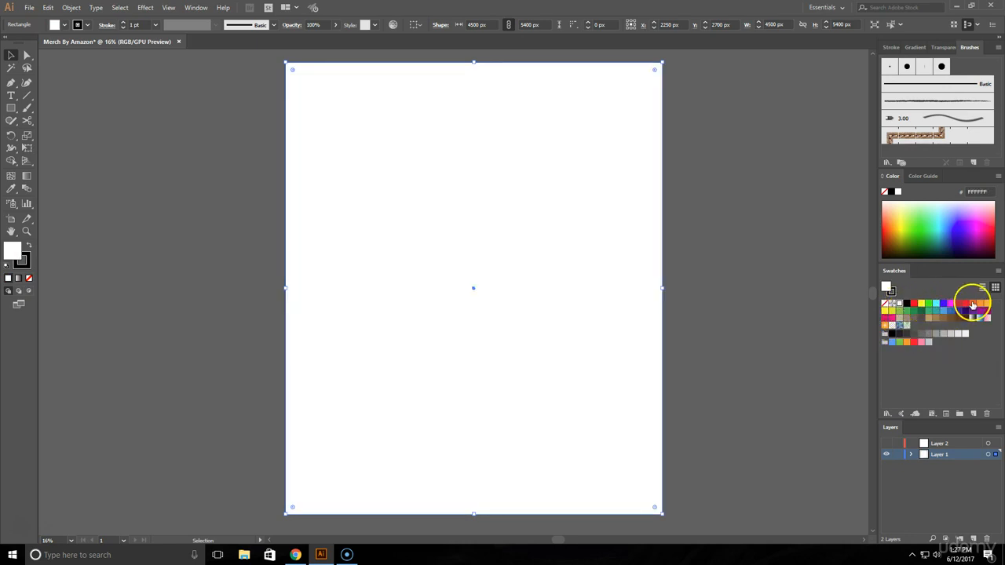
left_click(922, 341)
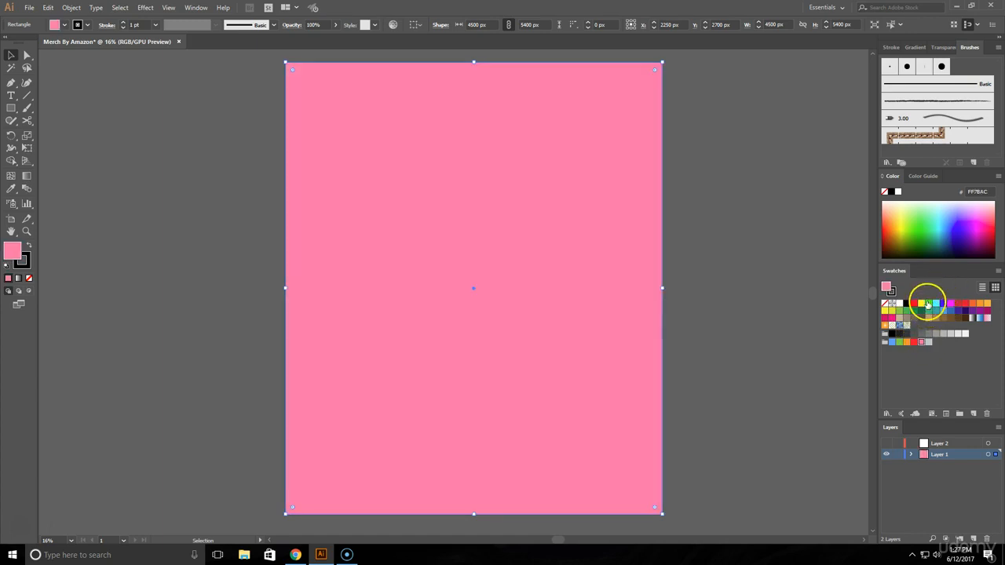
left_click(907, 303)
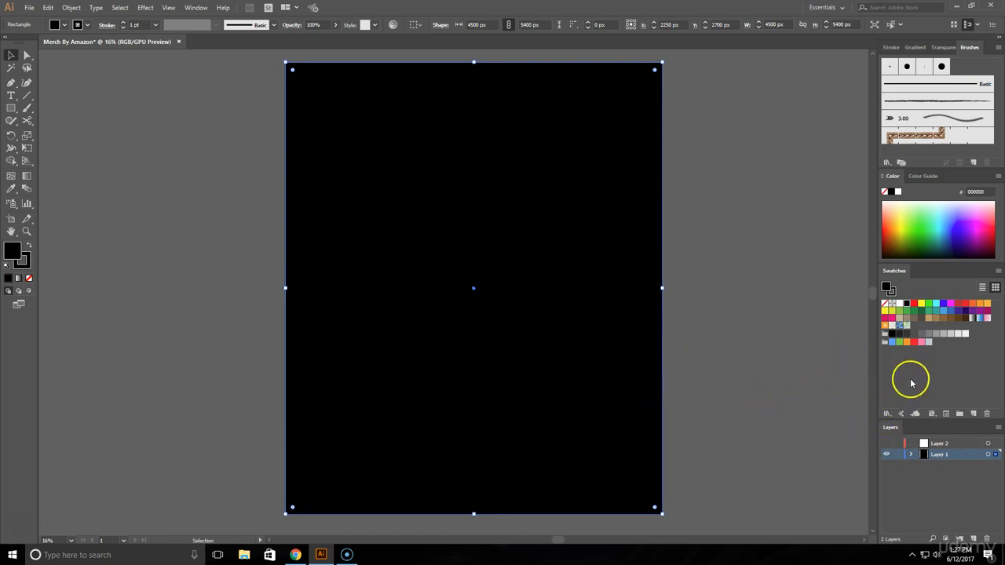
Fill the background rectangle with dark navy blue (002248) sampled from the colour spectrum
left_click(944, 305)
left_click(961, 227)
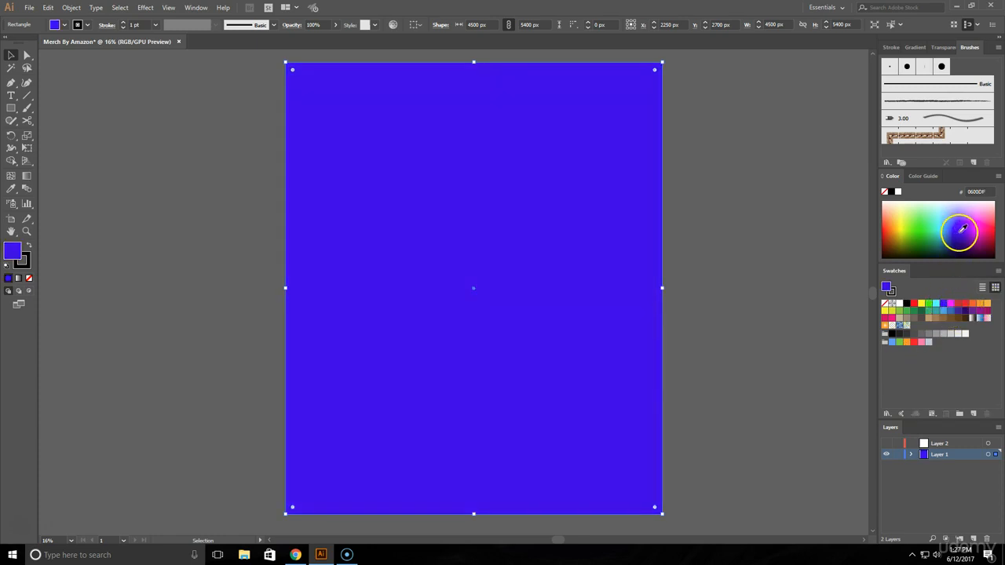
left_click_drag(967, 230, 947, 248)
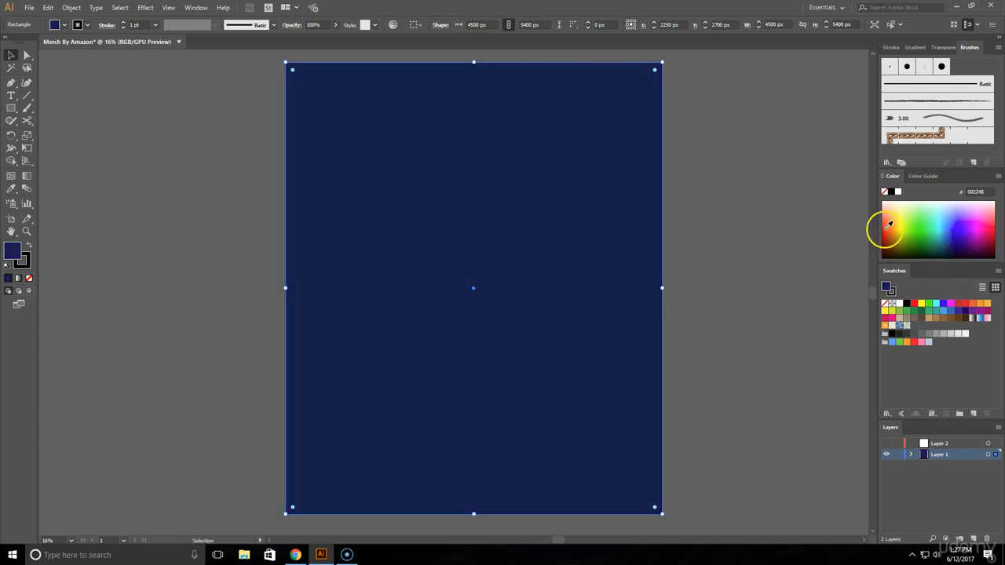
Lock Layer 1 with the background rectangle, and make Layer 2 visible and active
left_click(898, 458)
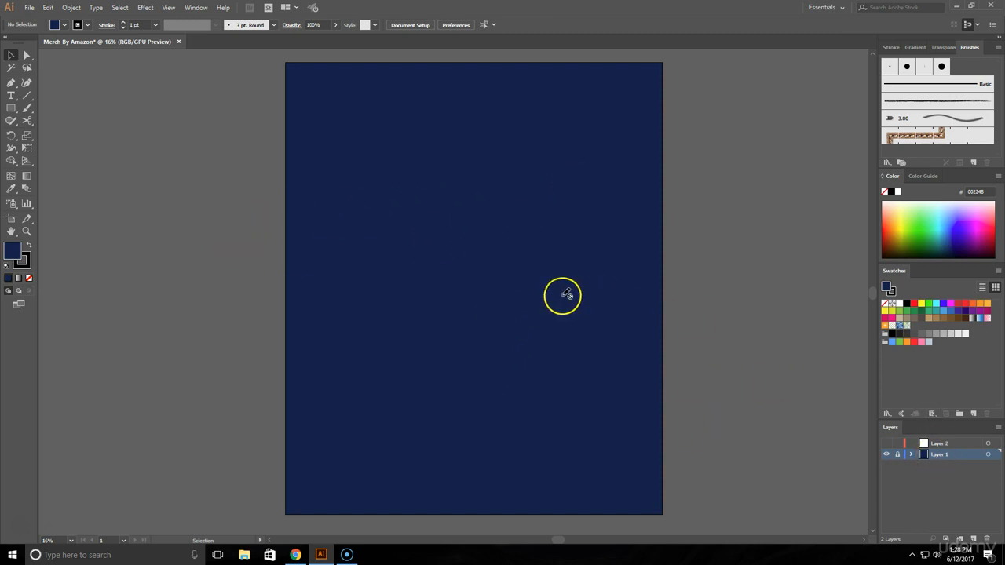
left_click(887, 454)
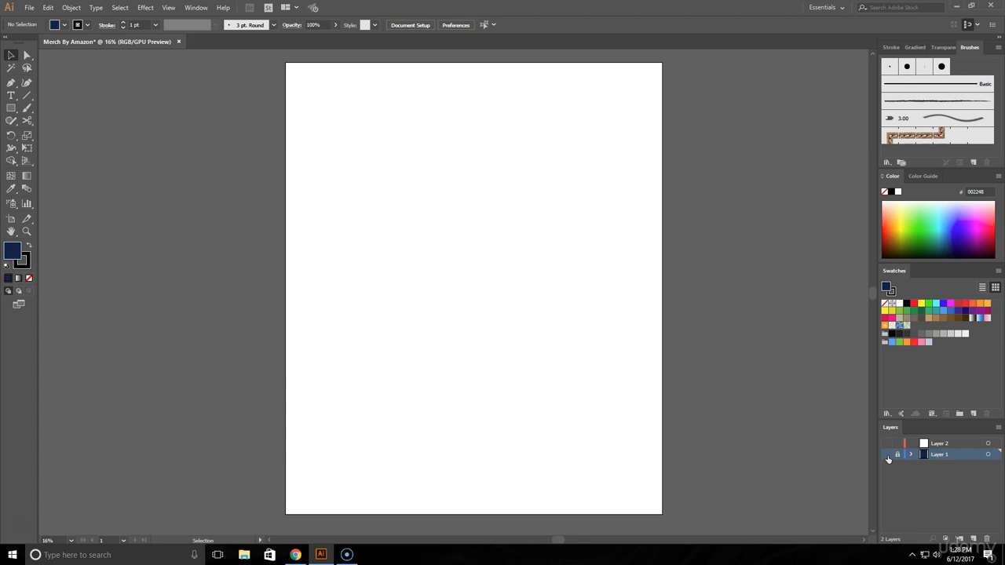
left_click(887, 456)
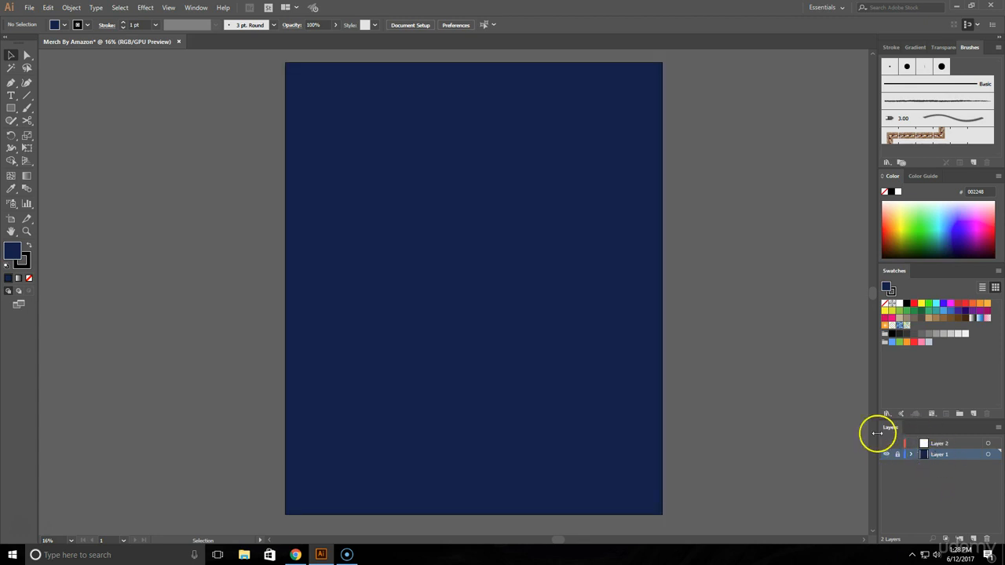
left_click(937, 444)
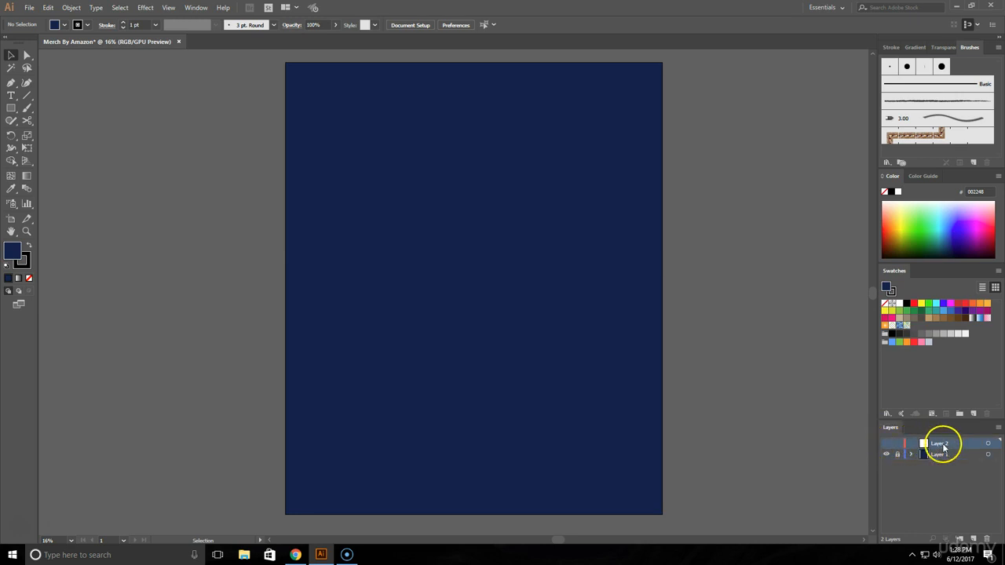
left_click(887, 444)
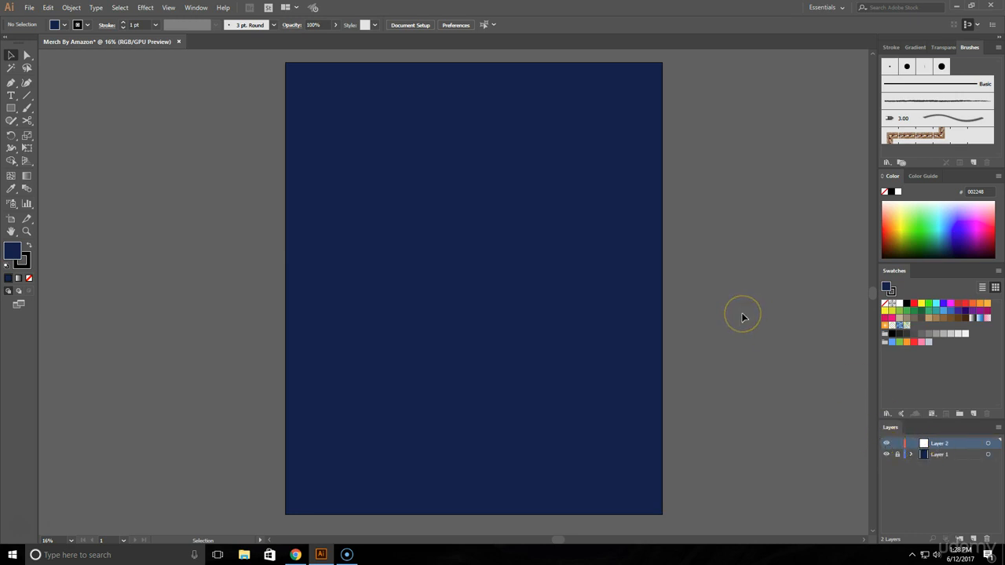